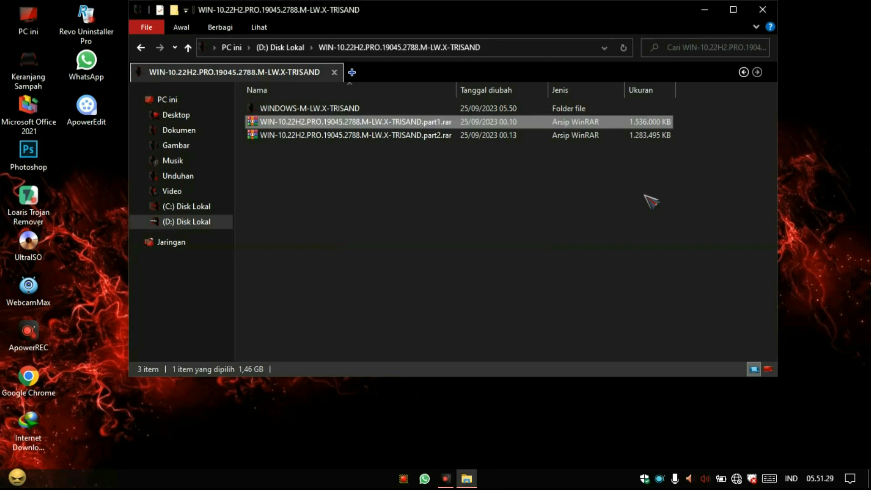
Open the Windows iso folder inside WINDOWS-M-LW.X-TRISAND and fit the name column to show the full ISO file name.
click(412, 198)
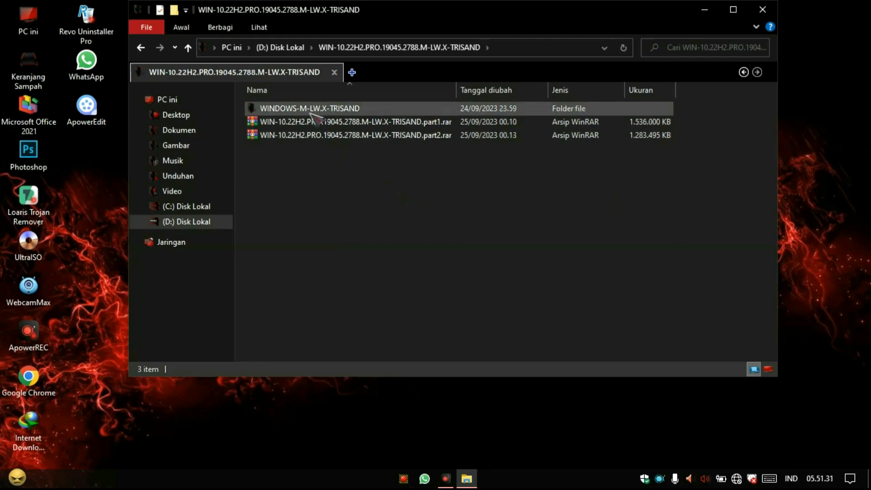
double_click(341, 109)
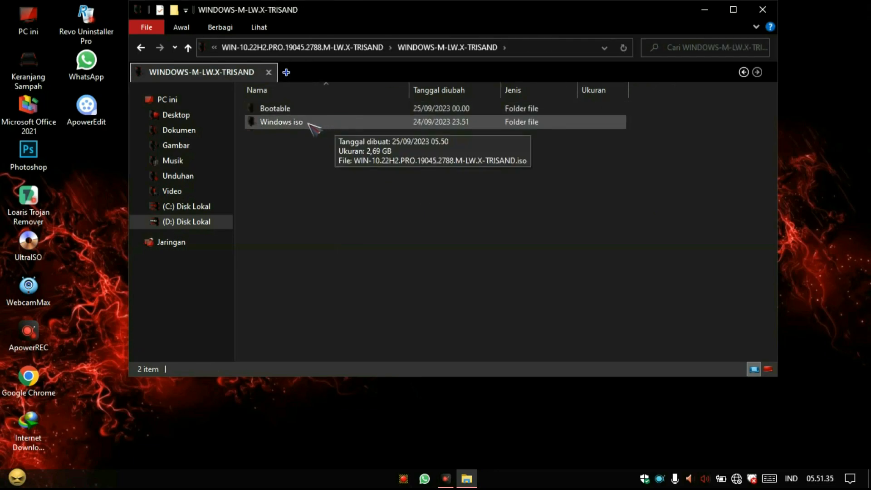
double_click(300, 123)
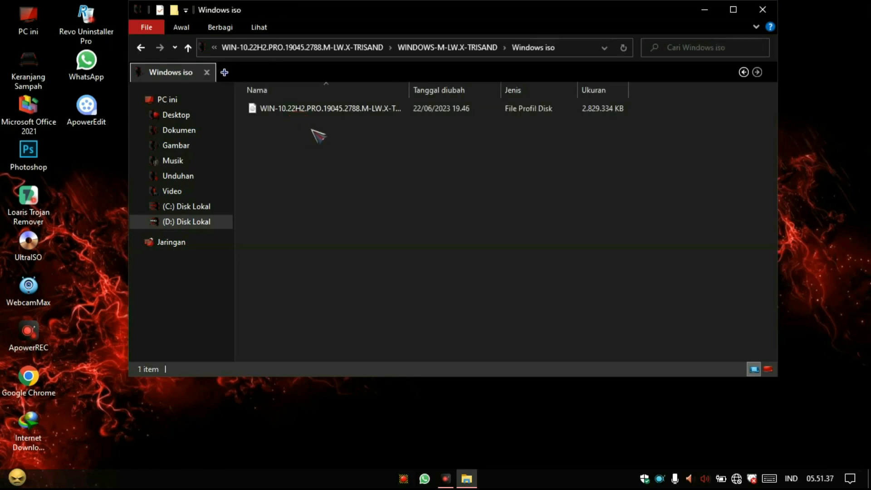
double_click(413, 92)
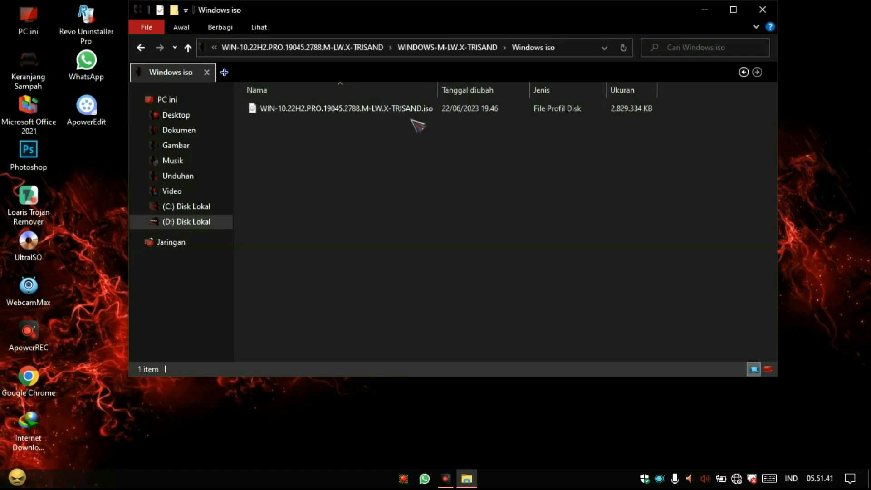
Run Rufus-3.17.exe from the neighbouring Bootable folder as administrator.
click(142, 47)
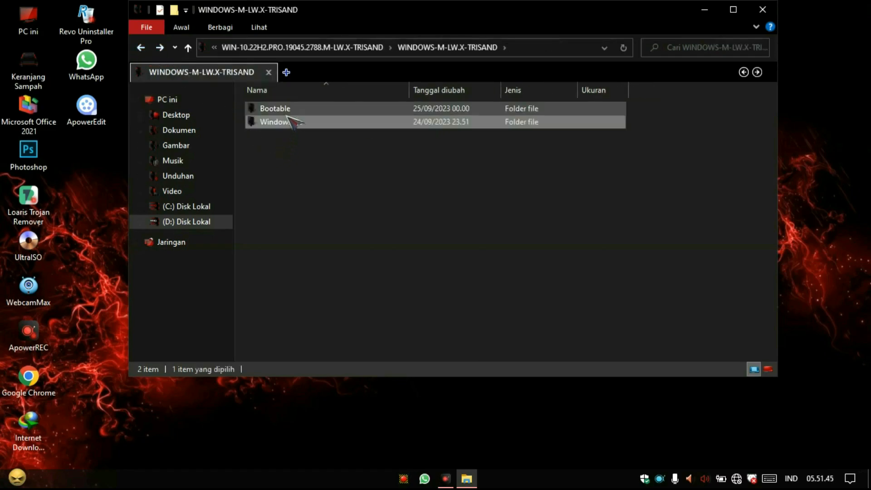
double_click(291, 110)
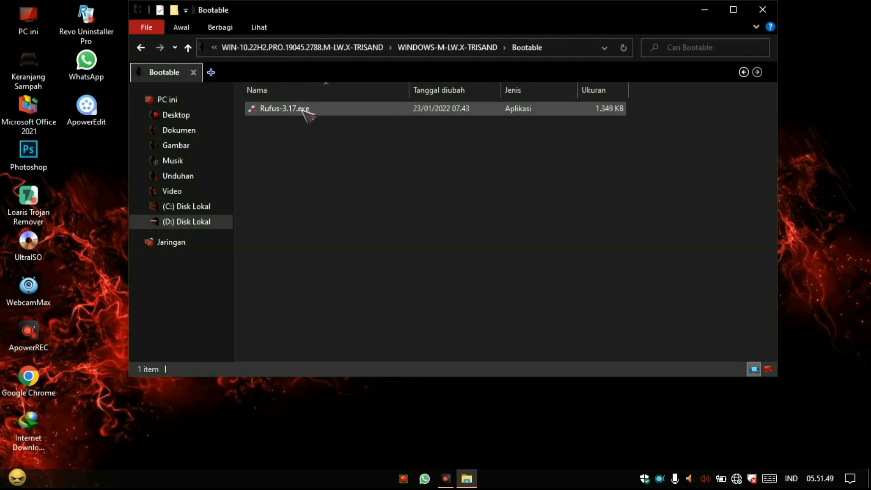
right_click(303, 111)
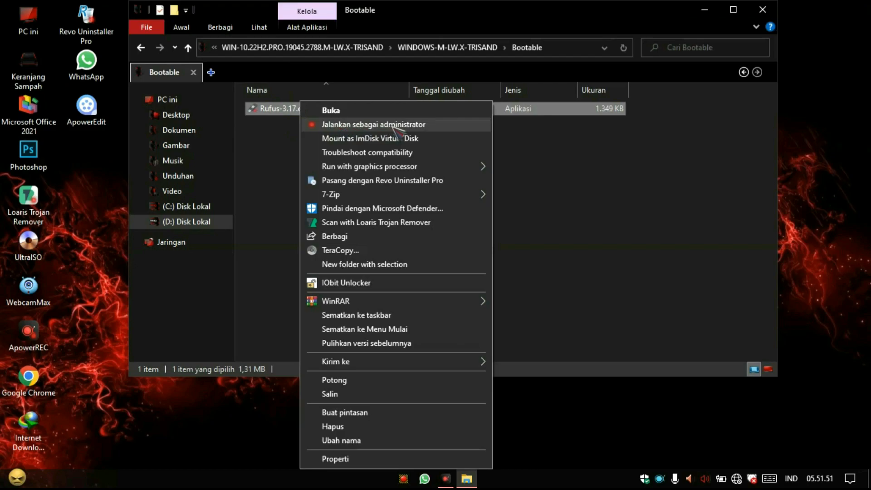
click(397, 125)
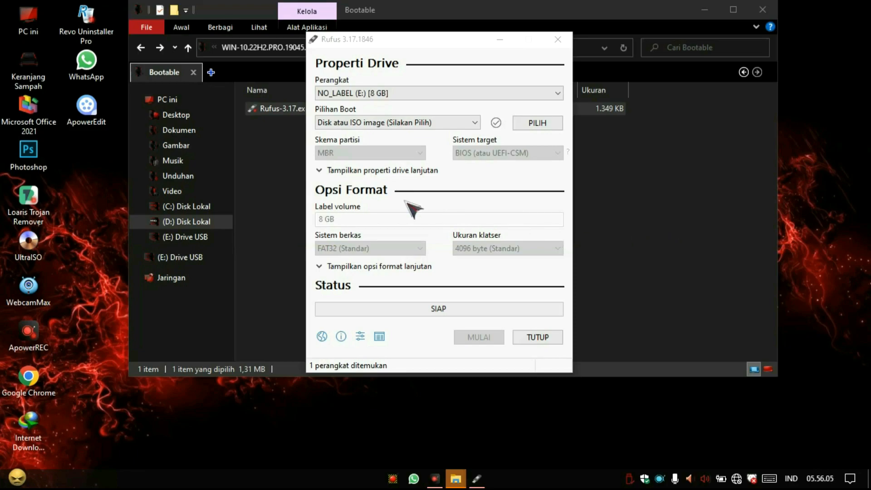
Check the USB drive E: in a separate view of the computer's drives, close that view and return to Rufus.
click(211, 72)
click(633, 223)
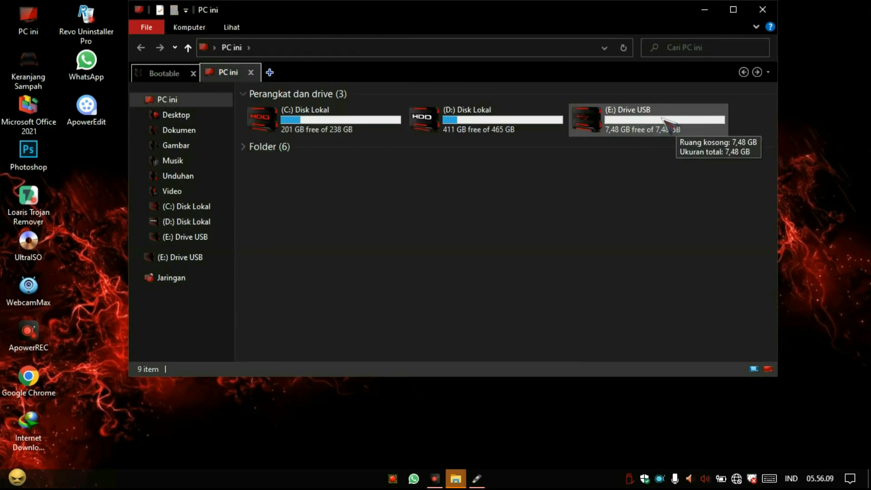
click(250, 73)
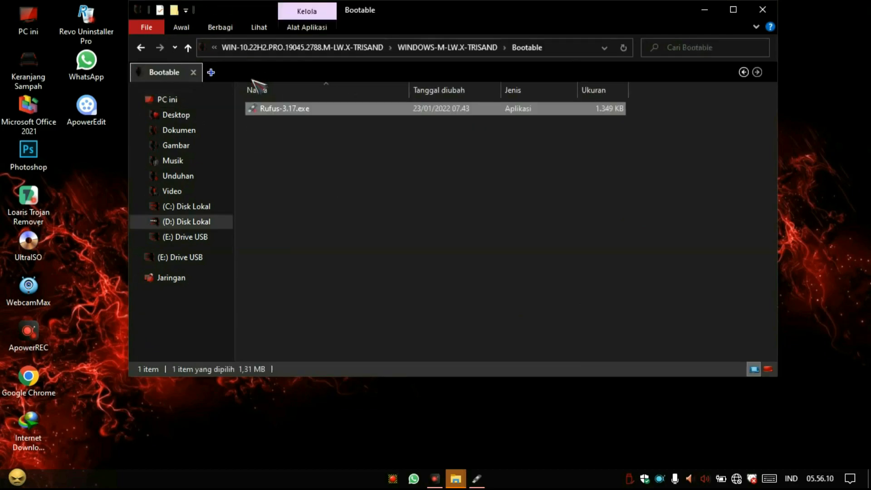
click(481, 479)
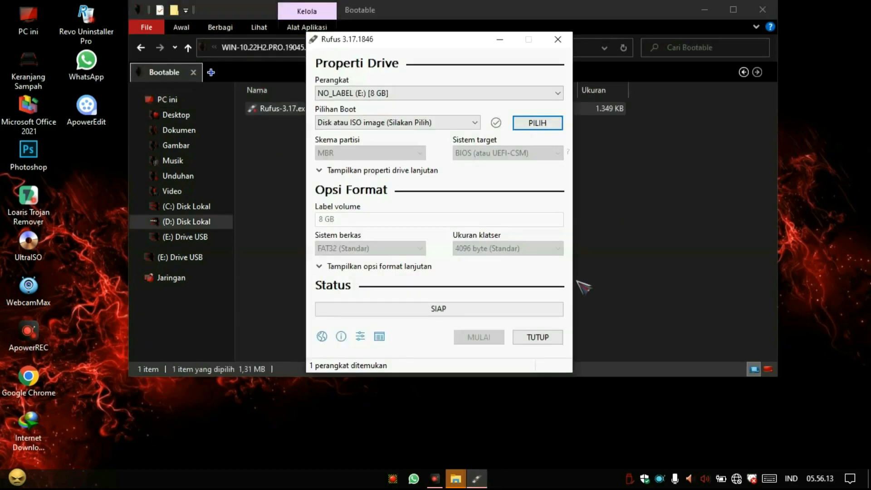
Choose NO_LABEL (E:) [8 GB] as the device and load WIN-10.22H2.PRO.19045.2788.M-LW.X-TRISAND.iso from the Windows iso folder on drive D: as boot image.
click(558, 93)
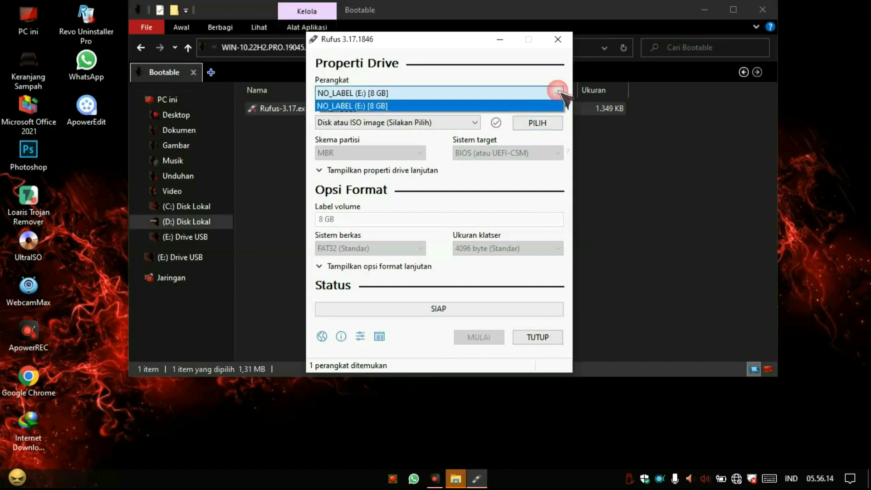
click(381, 107)
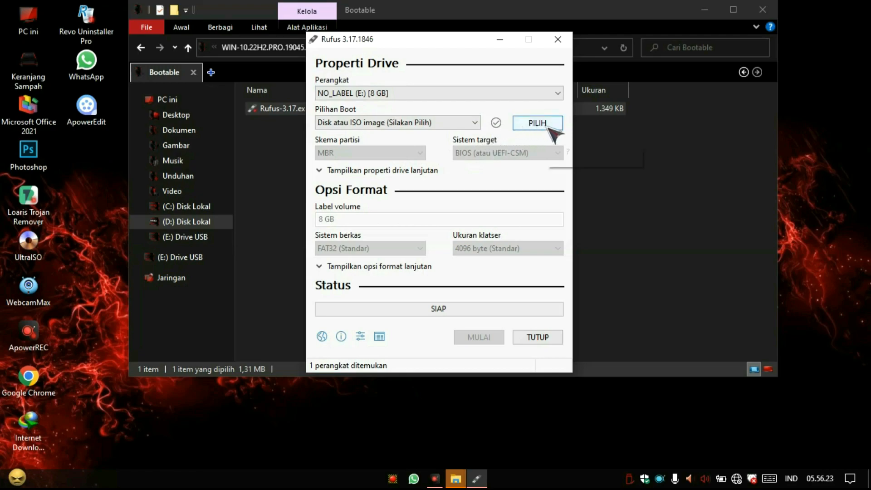
click(537, 128)
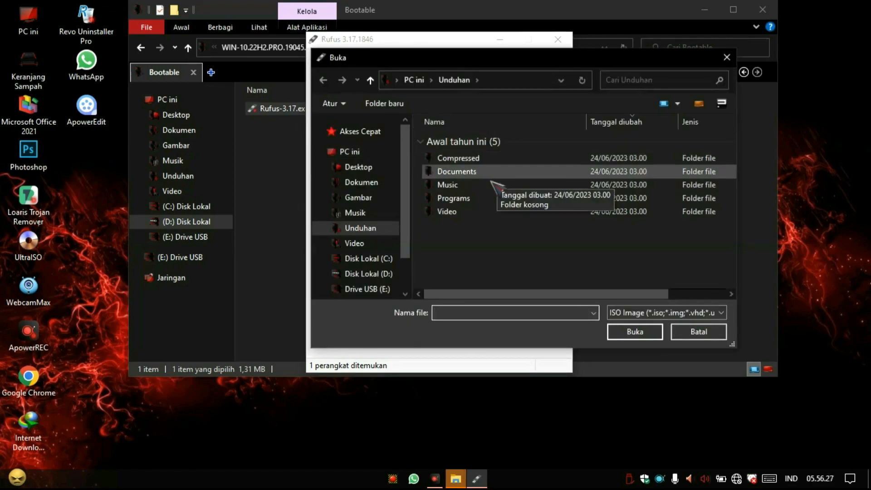
drag(488, 63, 431, 53)
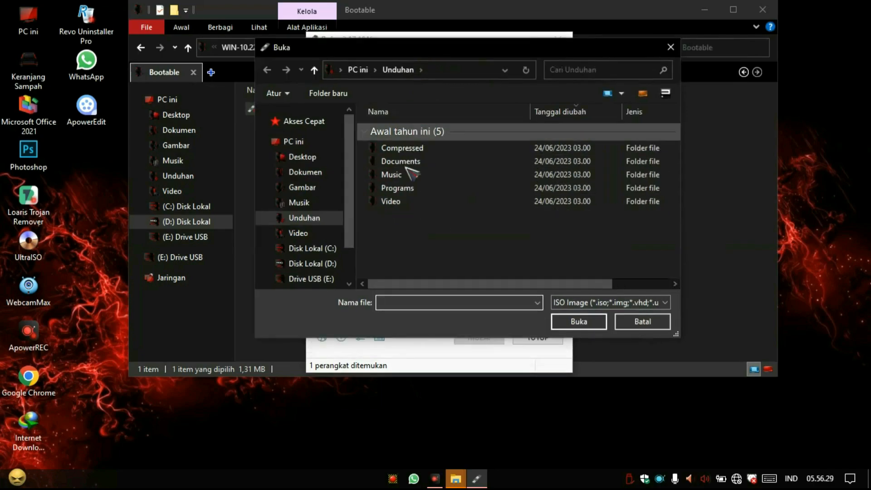
click(329, 265)
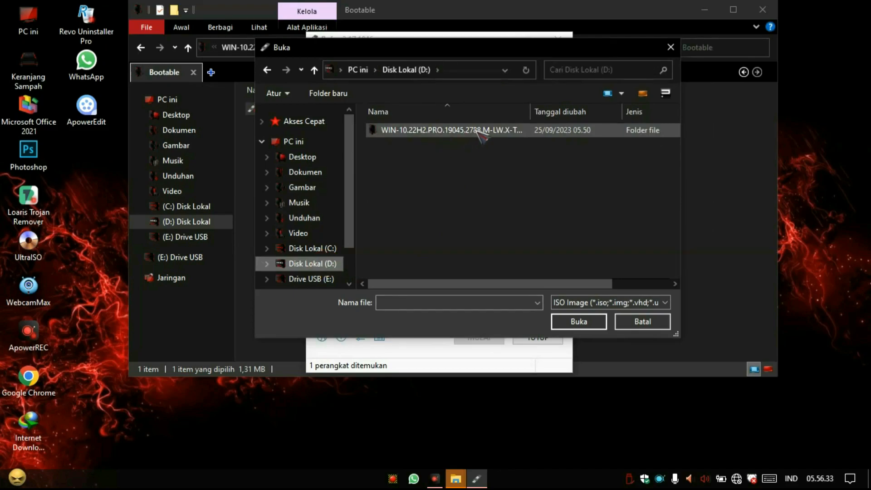
double_click(442, 131)
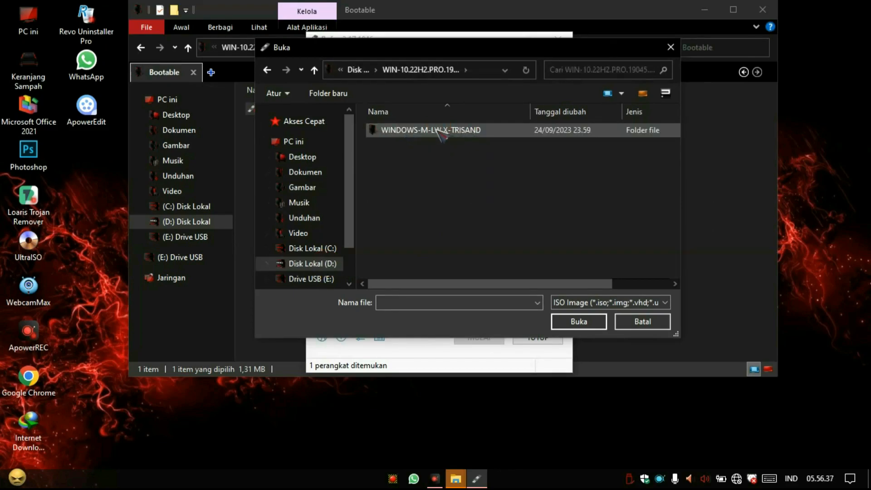
double_click(467, 131)
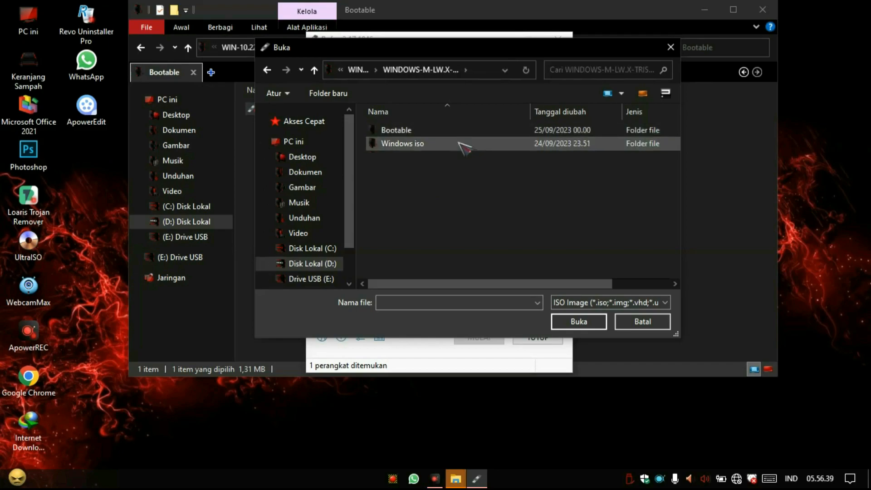
double_click(412, 144)
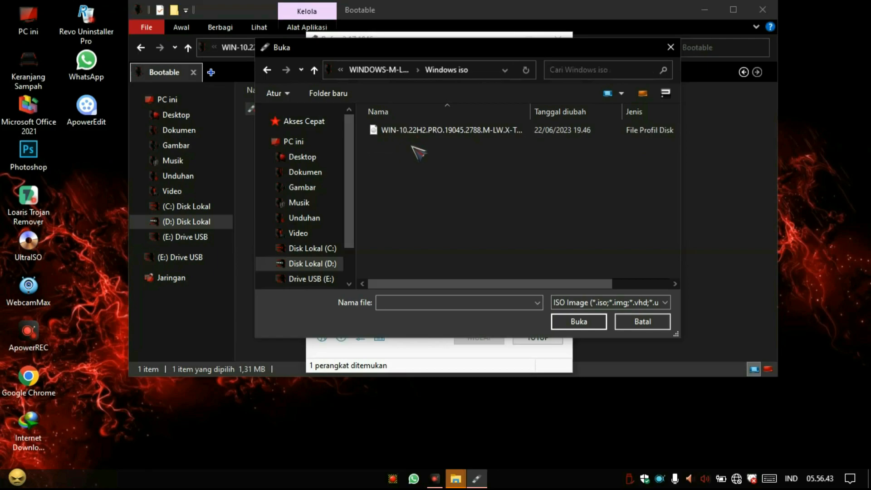
double_click(530, 114)
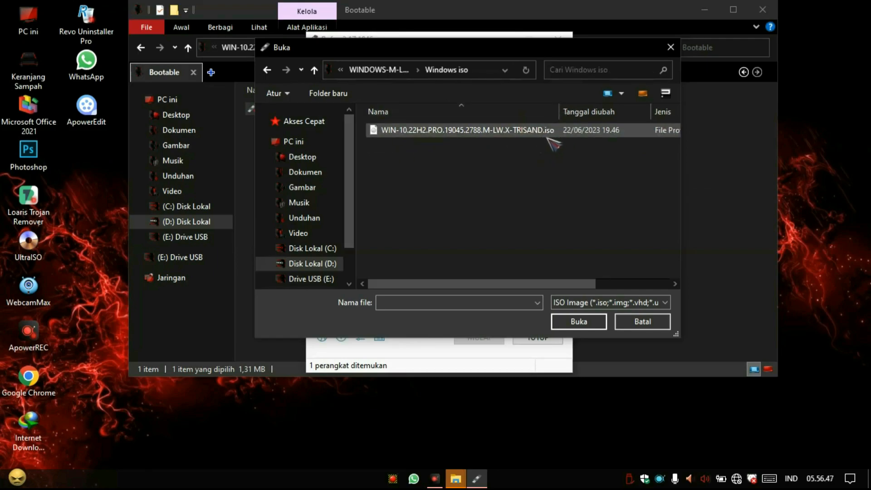
click(501, 134)
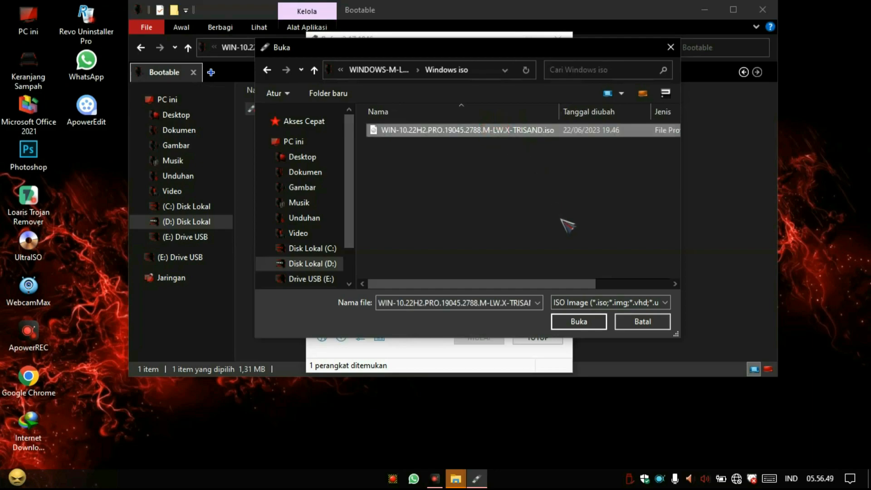
click(582, 322)
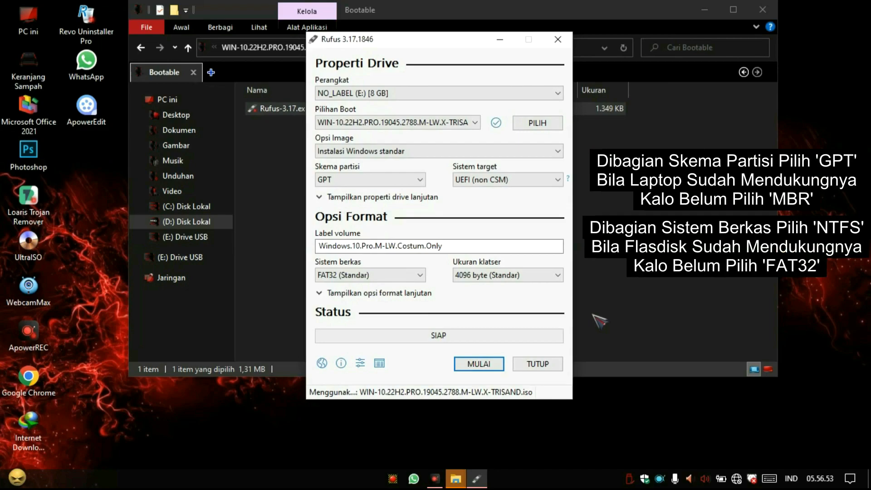
Set the partition scheme to GPT and the file system to NTFS for the bootable drive.
click(420, 179)
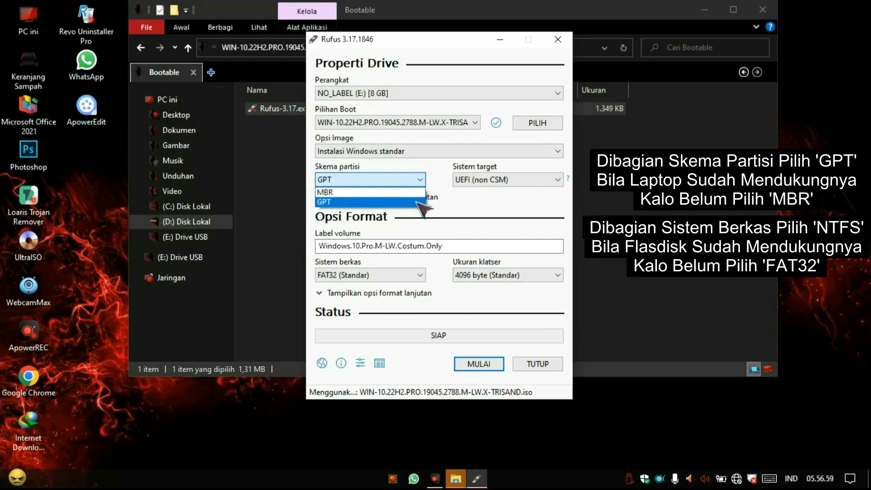
click(417, 201)
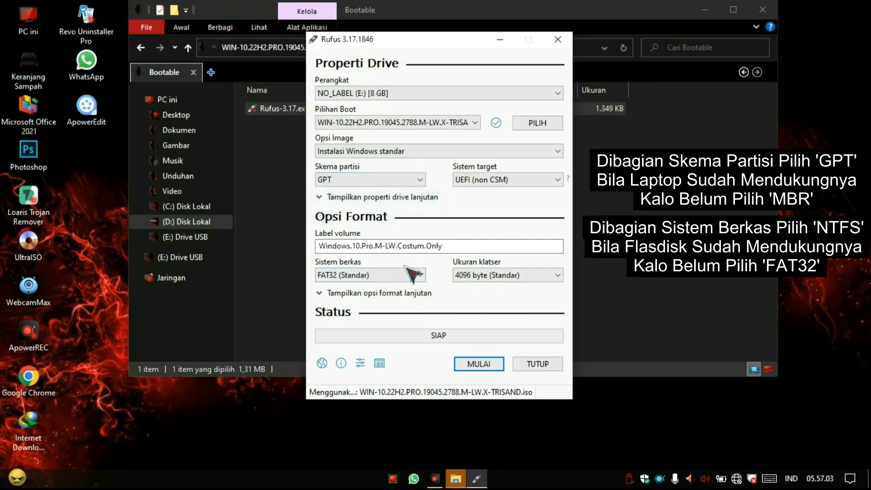
click(414, 275)
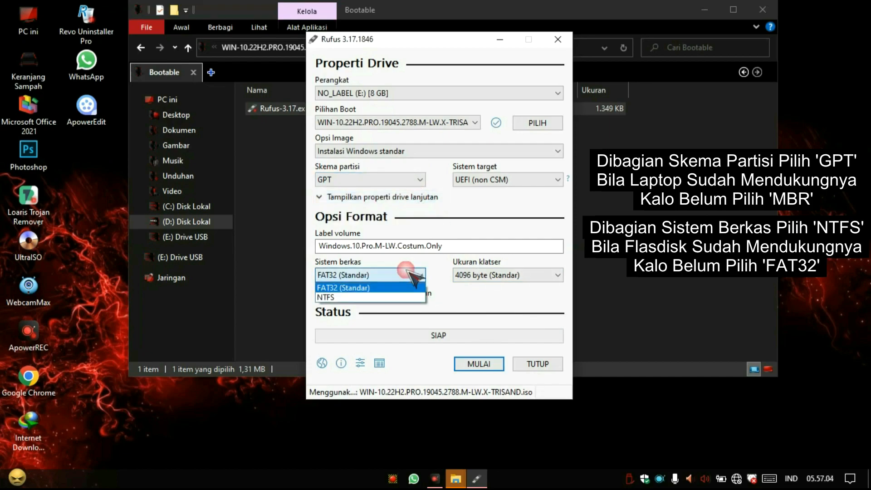
click(409, 297)
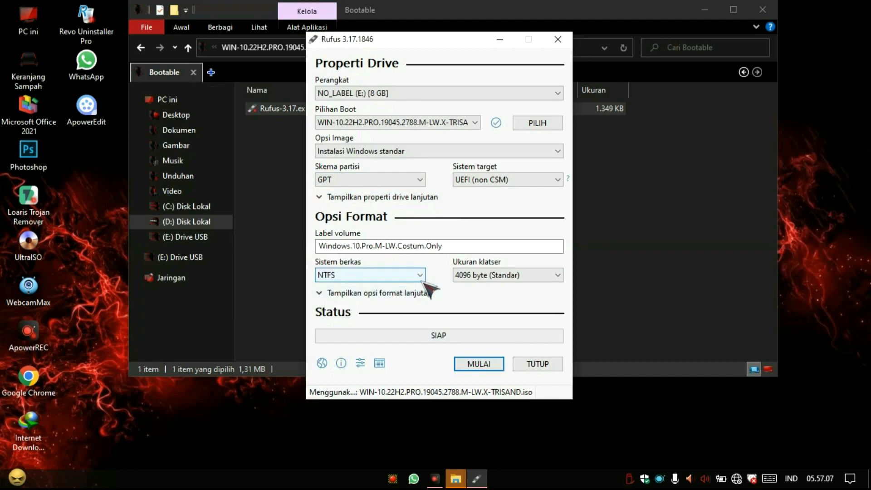
Write the image to the USB drive, accepting the erasure of all its data, and close Rufus.
click(487, 364)
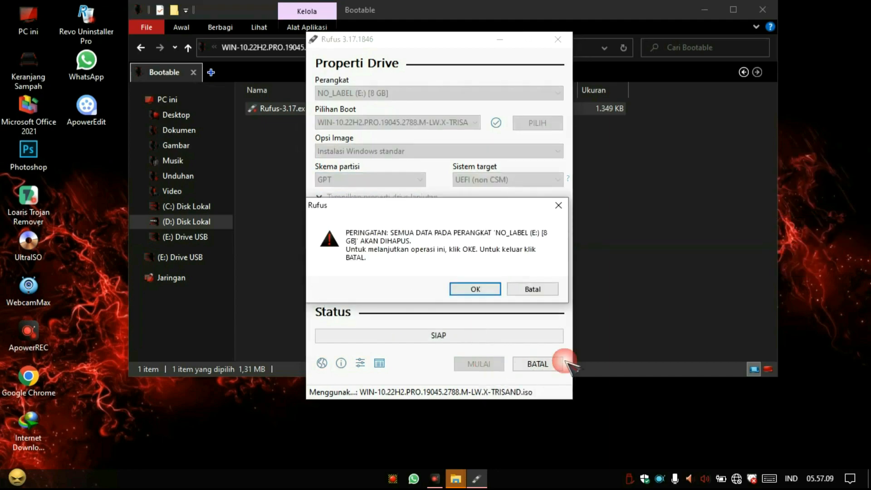
click(476, 291)
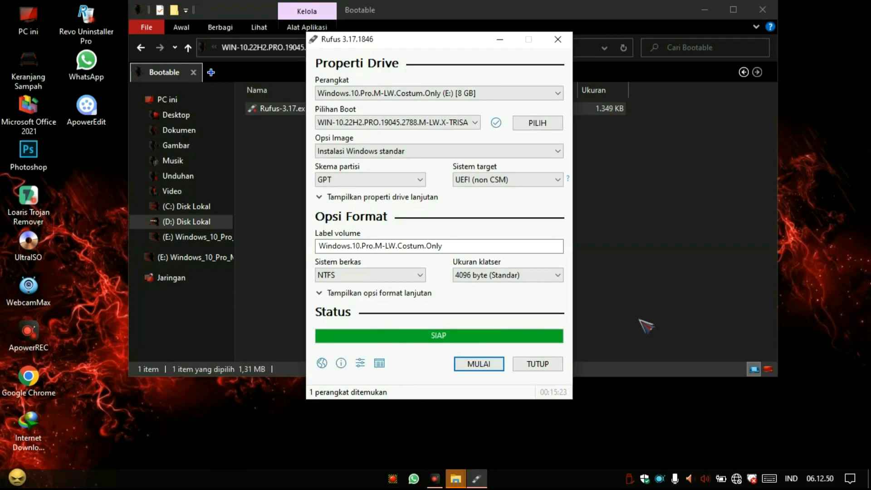
click(538, 364)
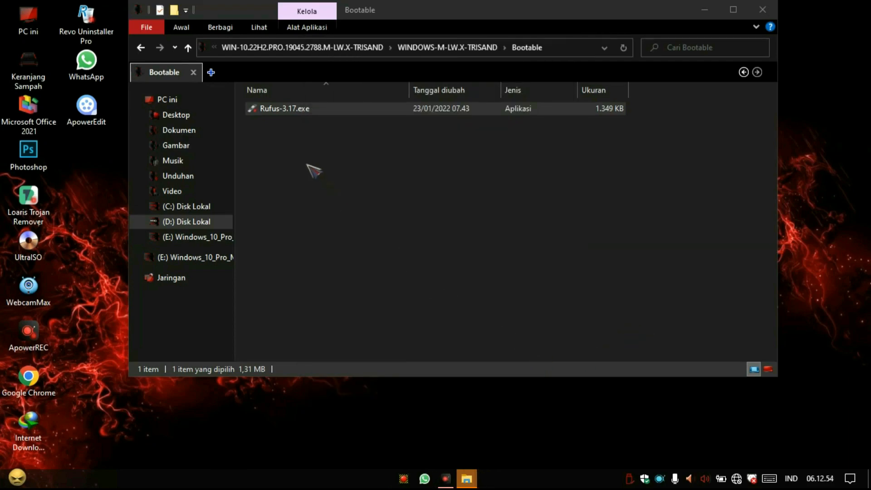
Inspect the written USB drive E: among the computer's drives, and close the file window.
click(174, 99)
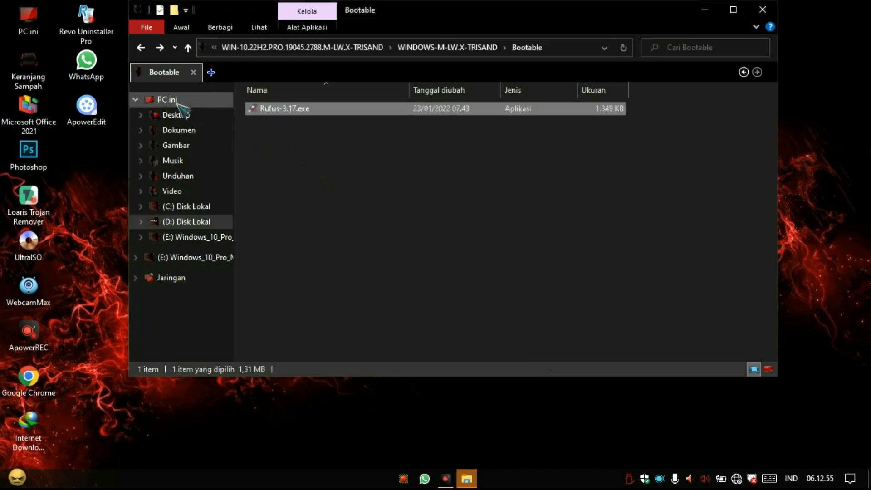
click(484, 274)
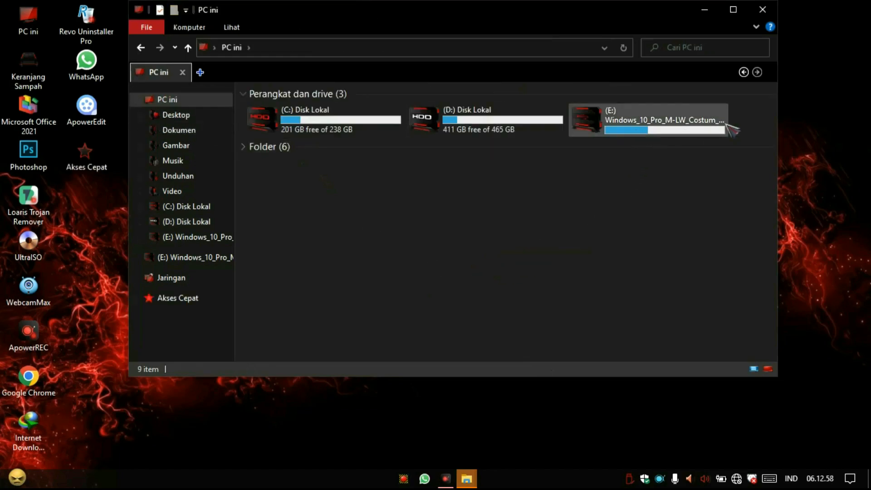
mouse_move(693, 127)
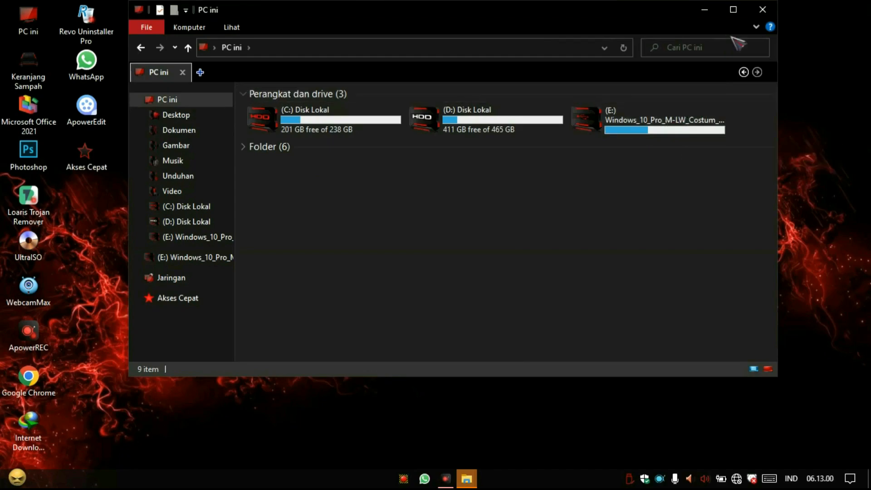
click(762, 9)
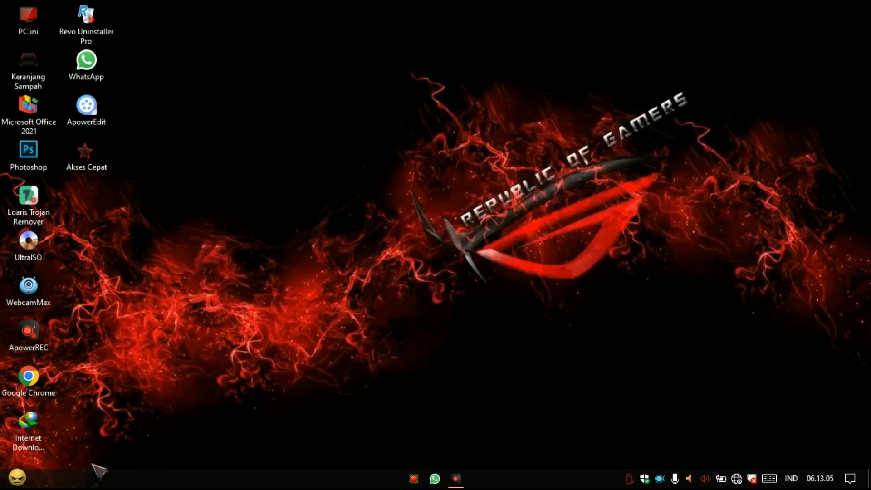
Shut down the computer from the running Windows session.
click(29, 479)
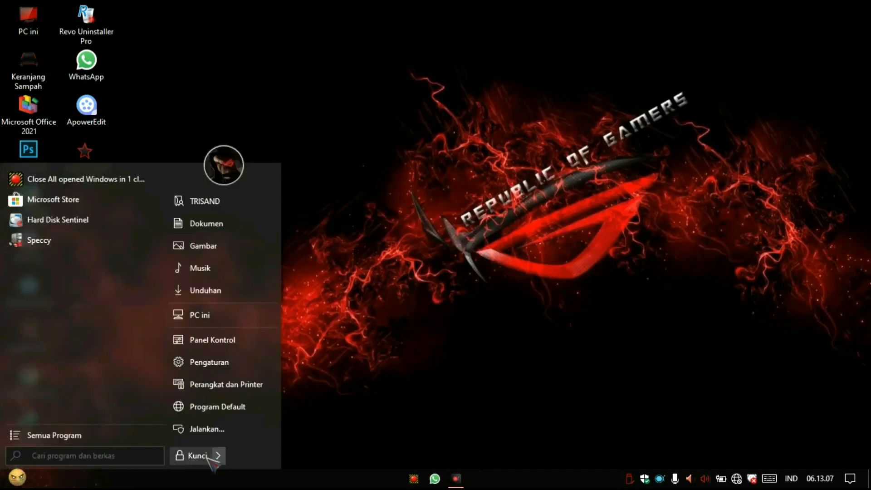
mouse_move(219, 455)
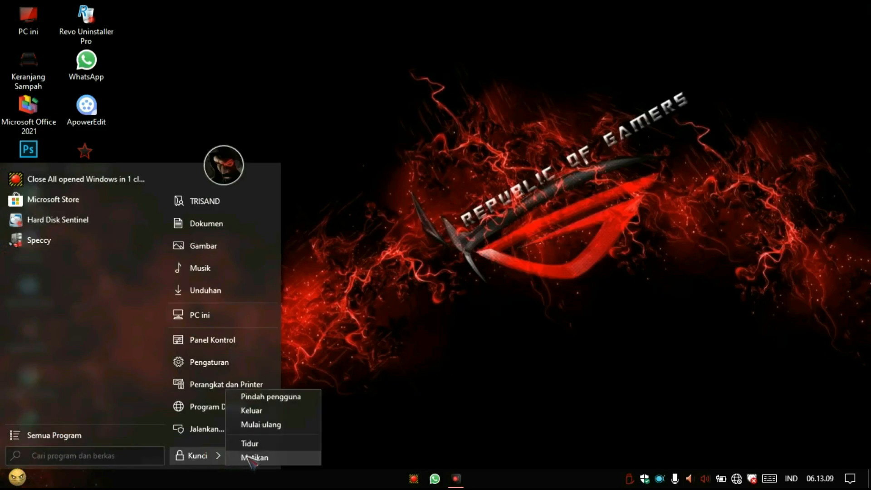
click(300, 458)
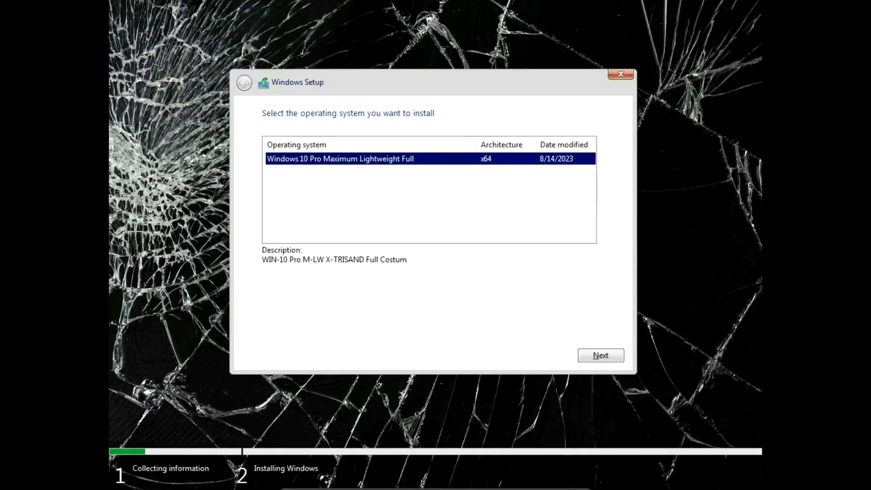
Choose Windows 10 Pro Maximum Lightweight Full (x64) in Windows Setup and install it on Drive 0 Unallocated Space.
click(608, 355)
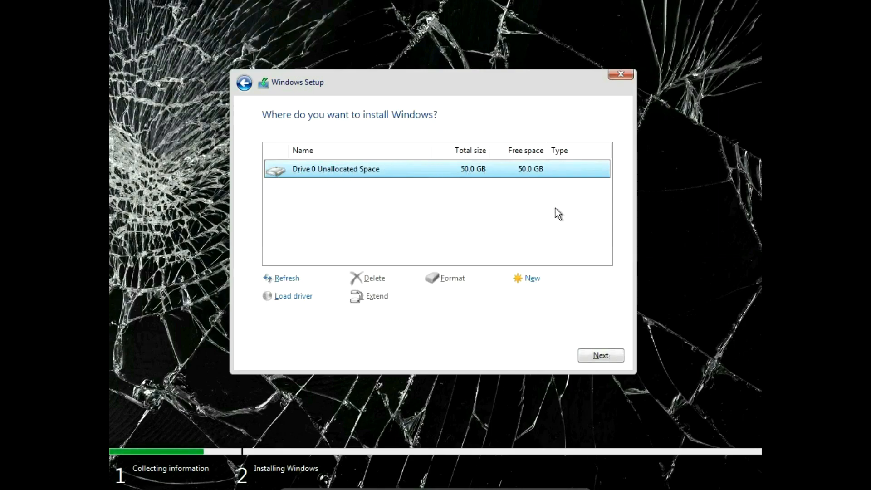
click(601, 357)
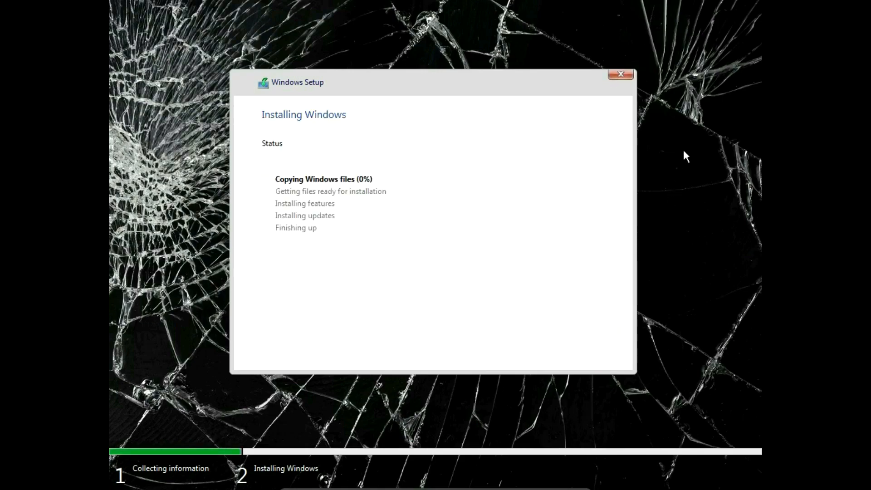